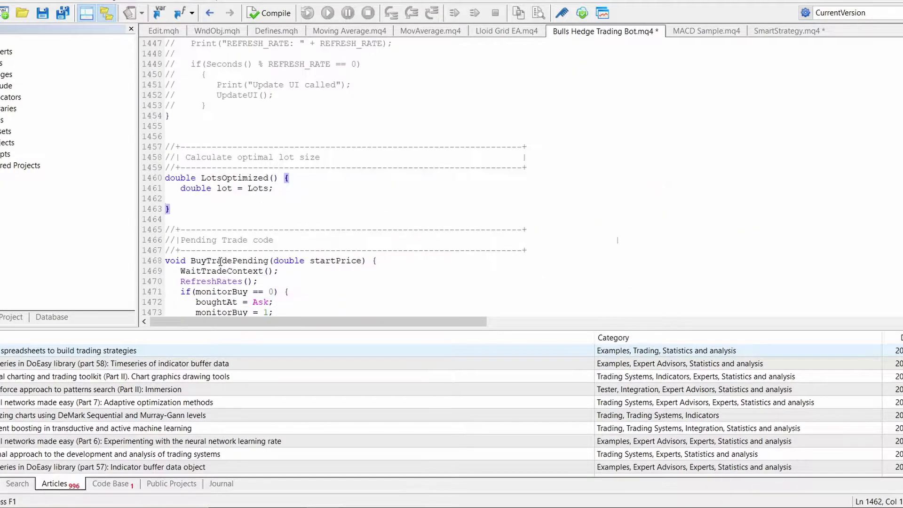
# Step: Undo the three recent lot-size code edits in SmartStrategy.mq4, then close its editor tab
pyautogui.hotkey('ctrl', 'z')
pyautogui.hotkey('ctrl', 'z')
pyautogui.hotkey('ctrl', 'z')
pyautogui.hotkey('ctrl', 'z')
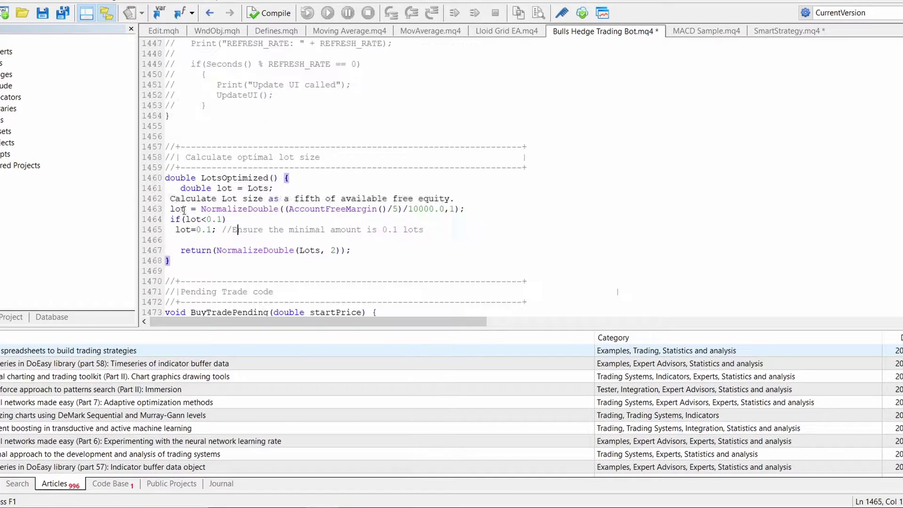
pyautogui.hotkey('ctrl', 'z')
pyautogui.hotkey('ctrl', 'z')
pyautogui.hotkey('ctrl', 'z')
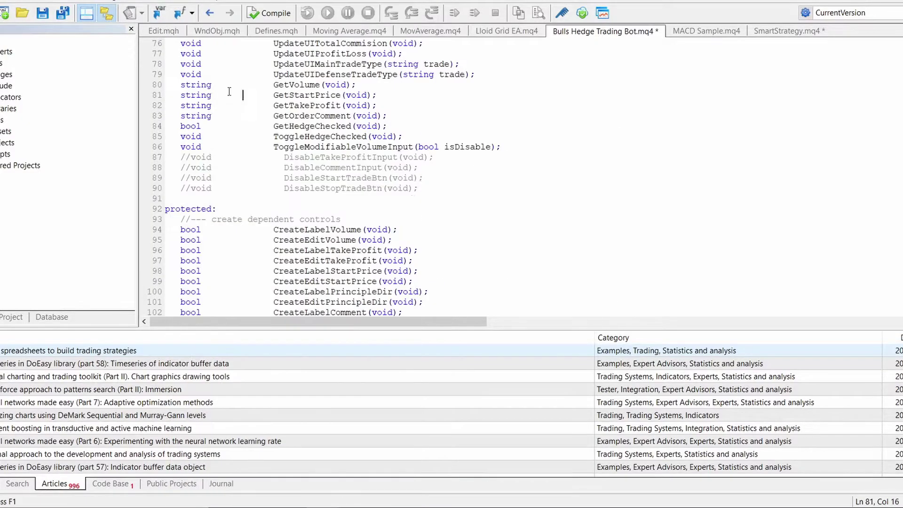
pyautogui.hotkey('ctrl', 'z')
pyautogui.hotkey('ctrl', 'z')
pyautogui.hotkey('ctrl', 'z')
pyautogui.hotkey('ctrl', 'z')
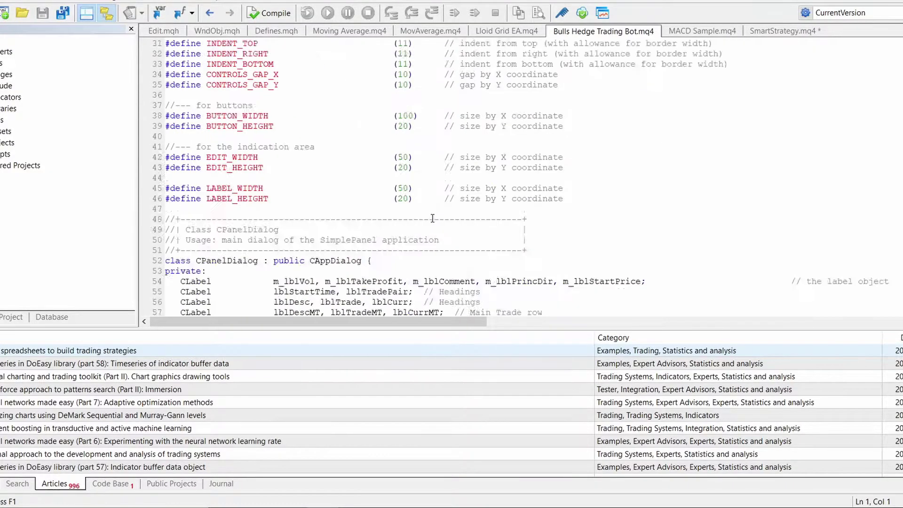
pyautogui.scroll(-8, 433, 219)
pyautogui.scroll(3, 432, 218)
pyautogui.hotkey('ctrl', 'F4')
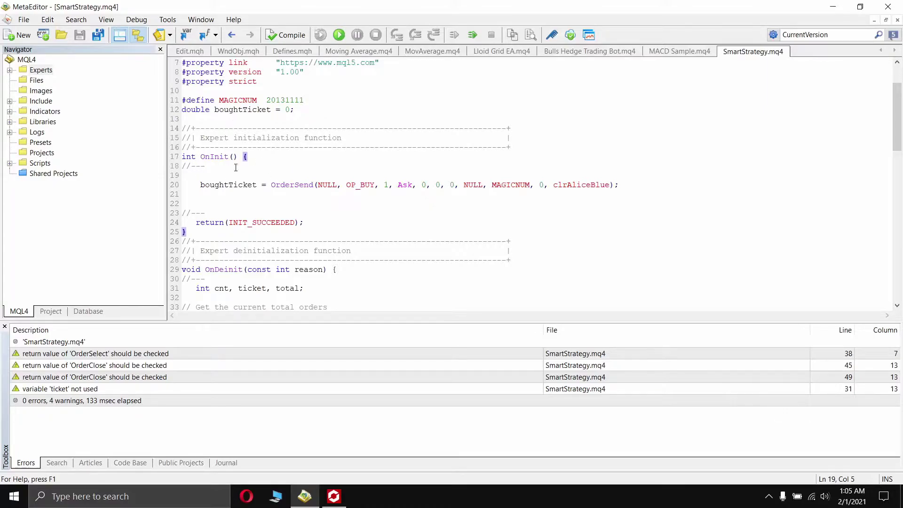
# Step: Show the Navigator, expand the Experts folder, and bring up Bulls Hedge V2.mq4's context menu
pyautogui.scroll(-1, 243, 176)
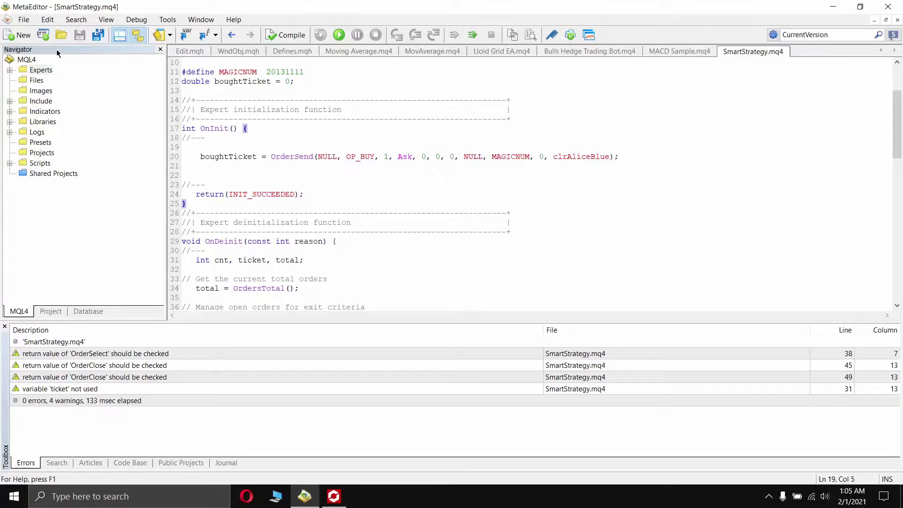
pyautogui.click(115, 22)
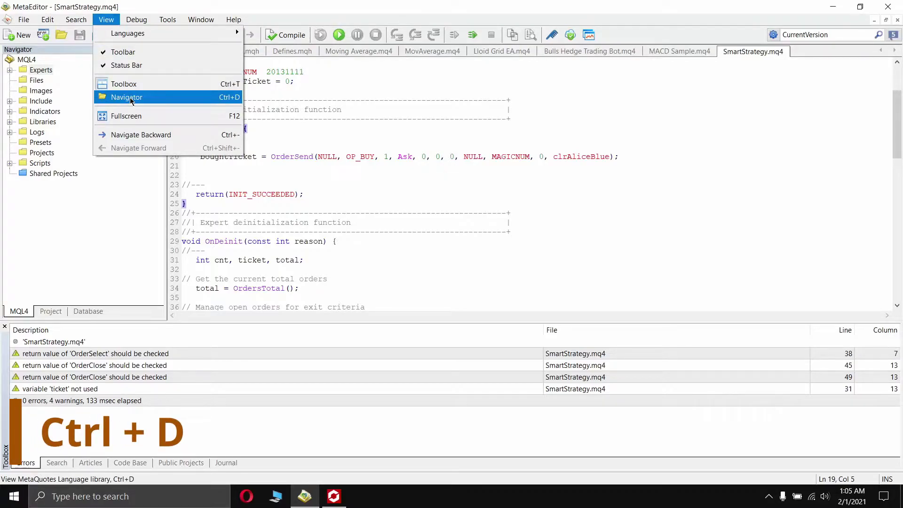
pyautogui.click(216, 137)
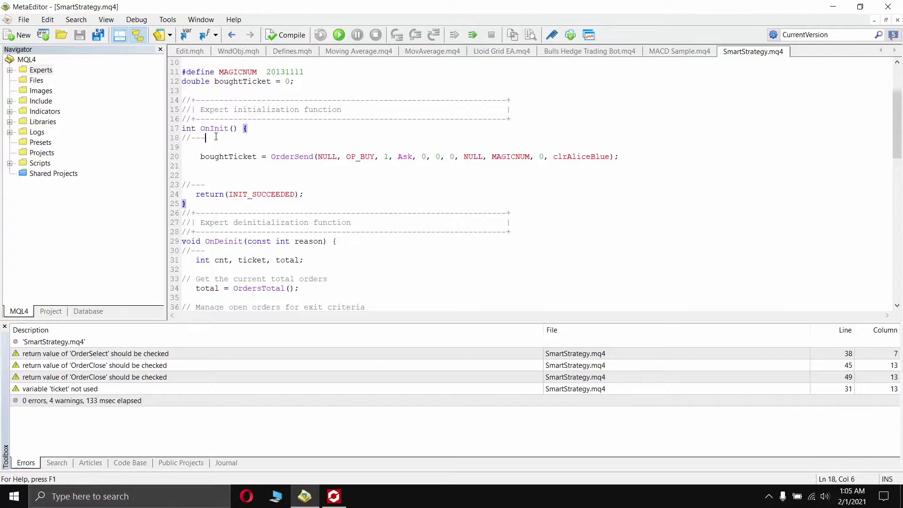
pyautogui.click(10, 73)
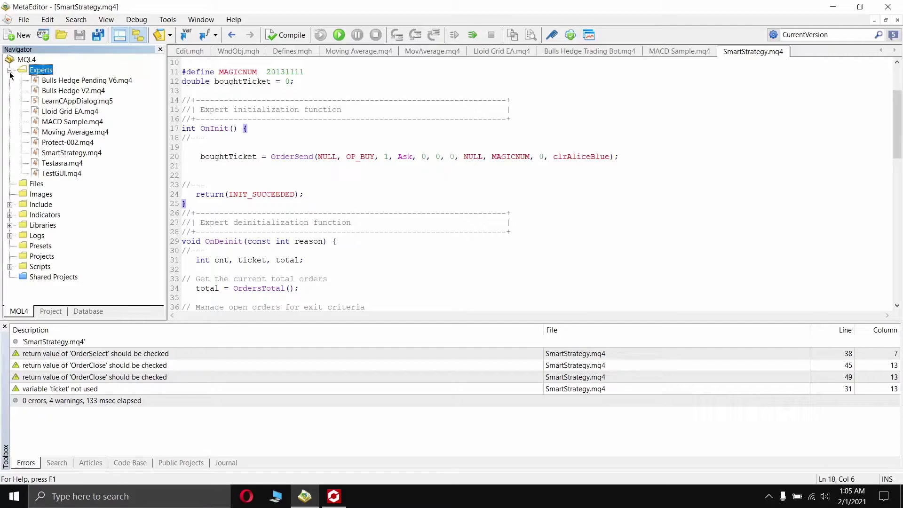
pyautogui.write('mo')
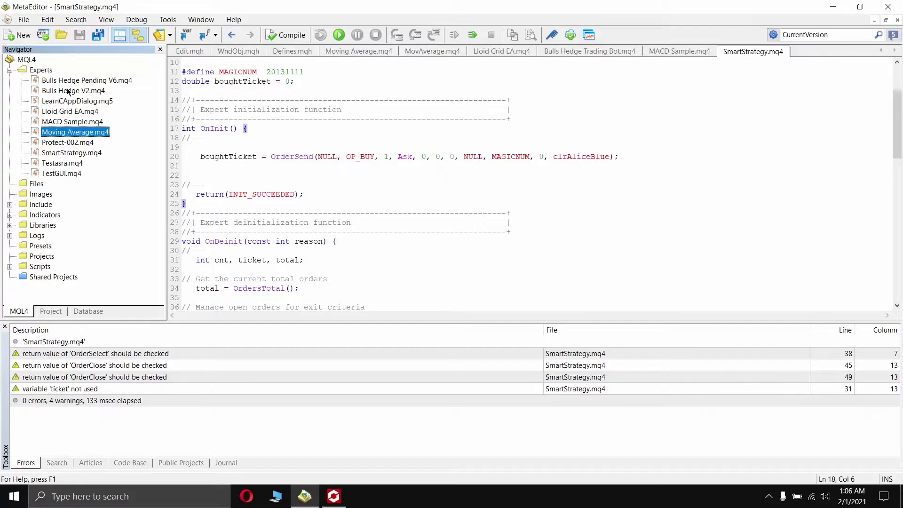
pyautogui.rightClick(68, 91)
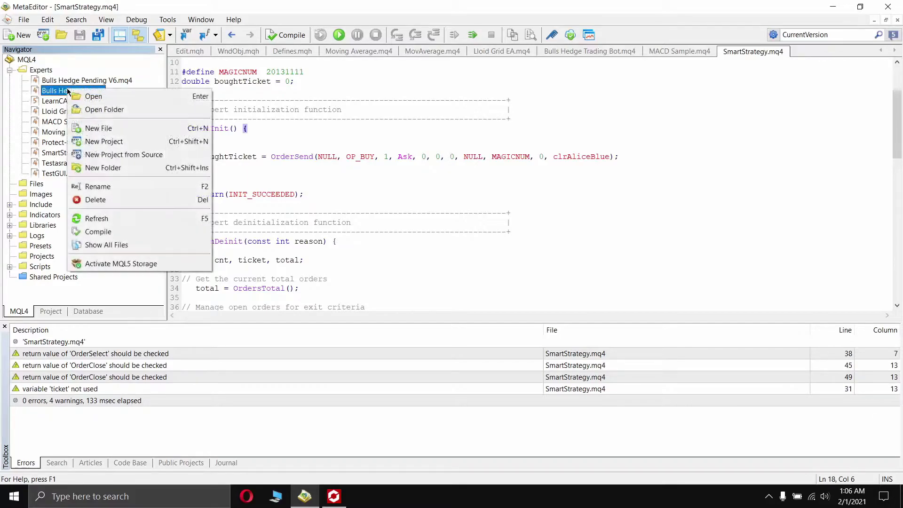
# Step: Open the Experts folder in File Explorer and pick out the compiled SmartStrategy.ex4
pyautogui.click(104, 109)
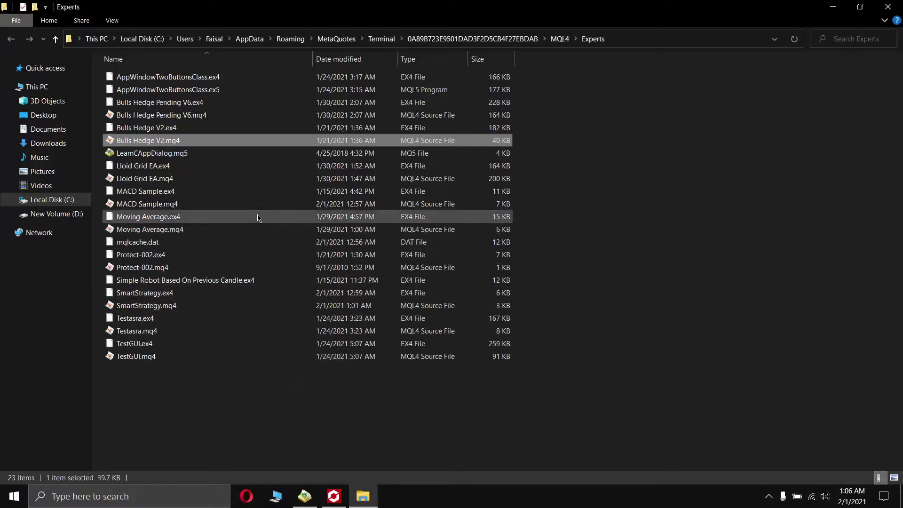
pyautogui.click(234, 132)
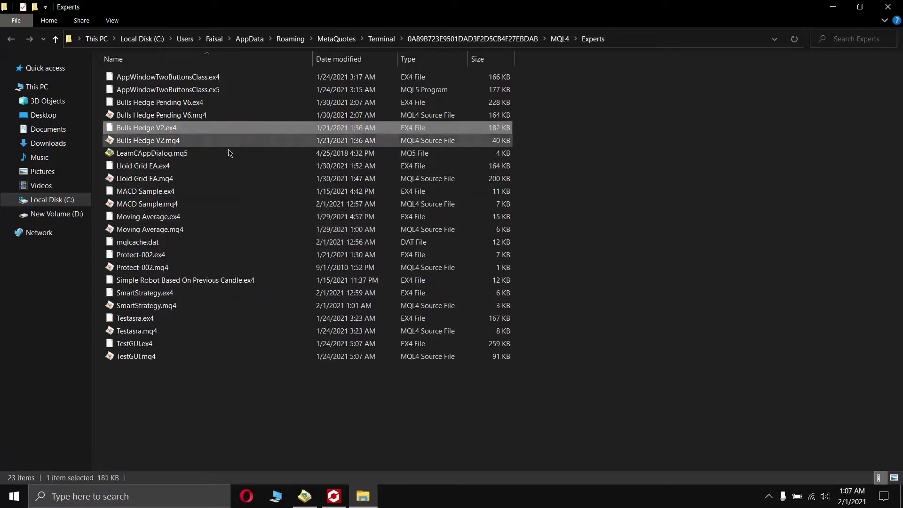
pyautogui.click(202, 297)
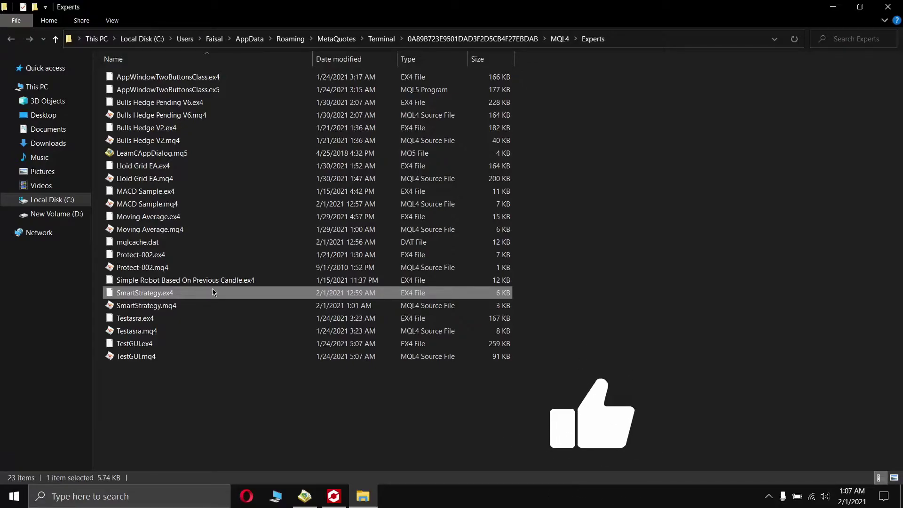
pyautogui.click(201, 390)
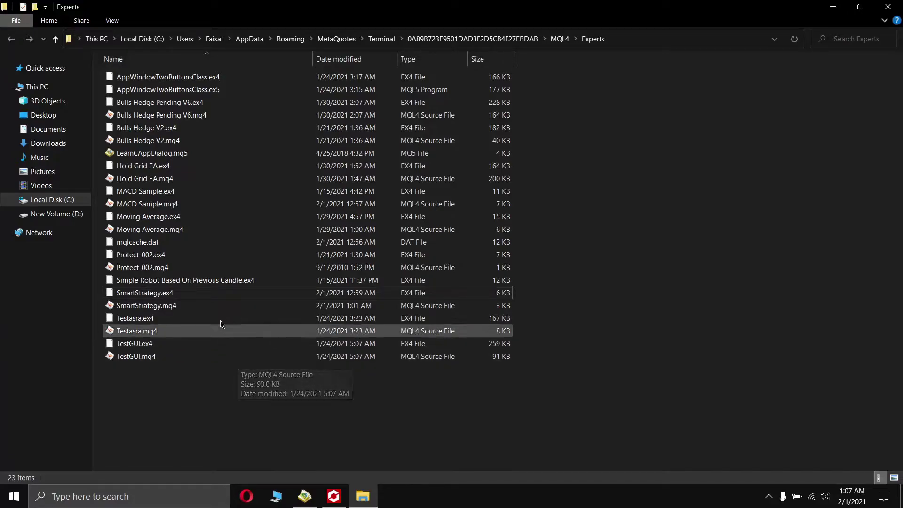
# Step: Open SmartStrategy.ex4 with Notepad, without making Notepad the default for .ex4 files
pyautogui.rightClick(212, 293)
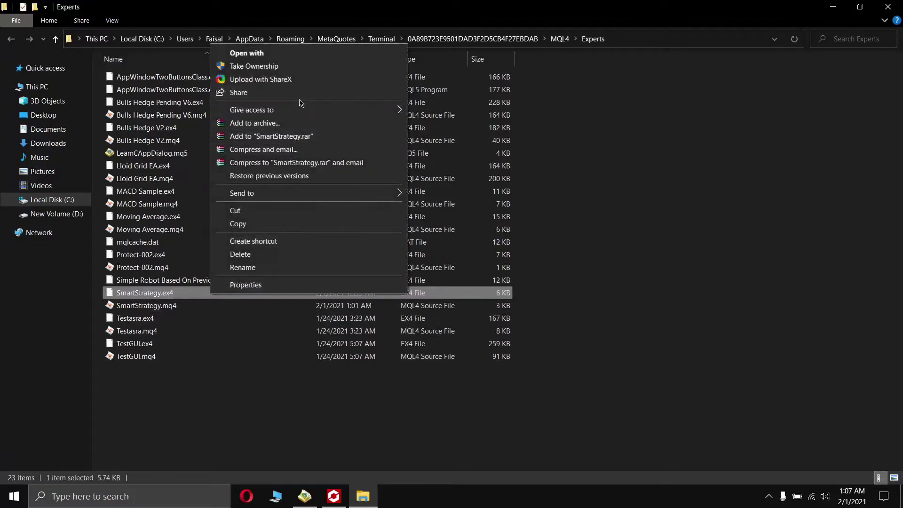
pyautogui.click(301, 53)
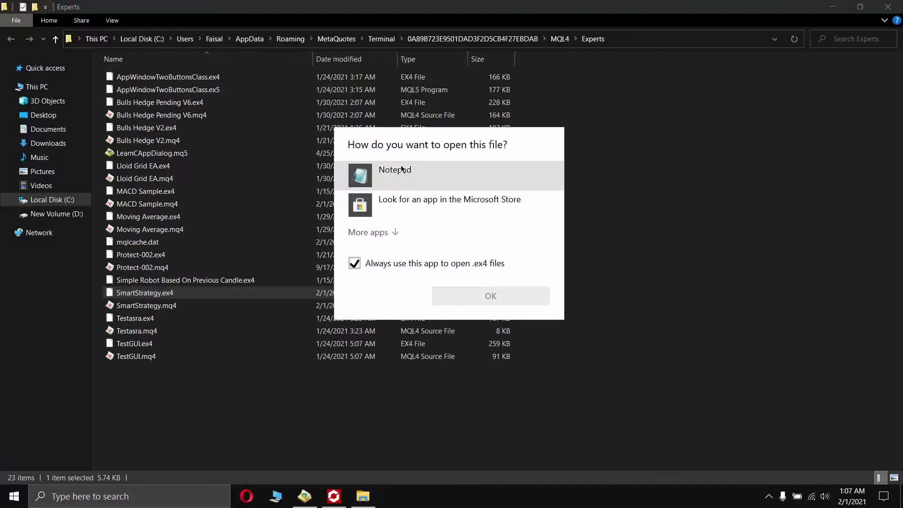
pyautogui.click(401, 170)
pyautogui.click(415, 264)
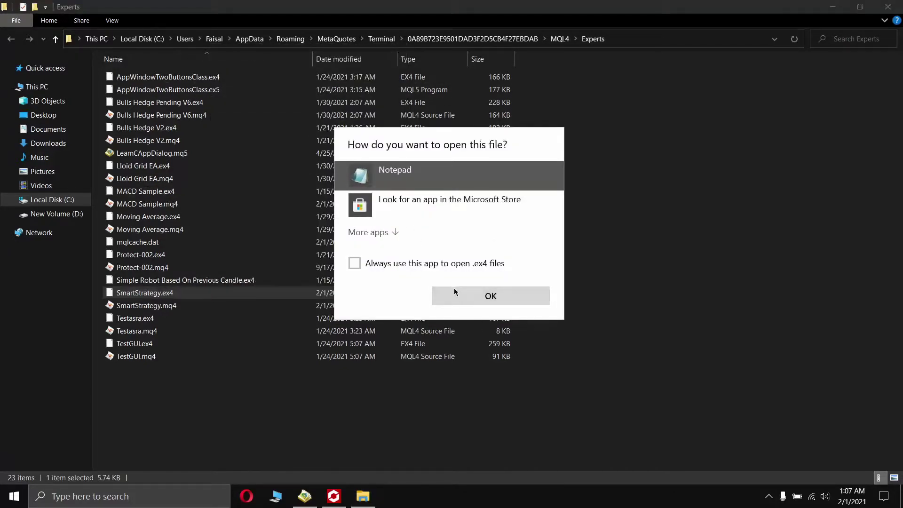
pyautogui.click(453, 288)
pyautogui.moveTo(378, 157); pyautogui.dragTo(322, 107)
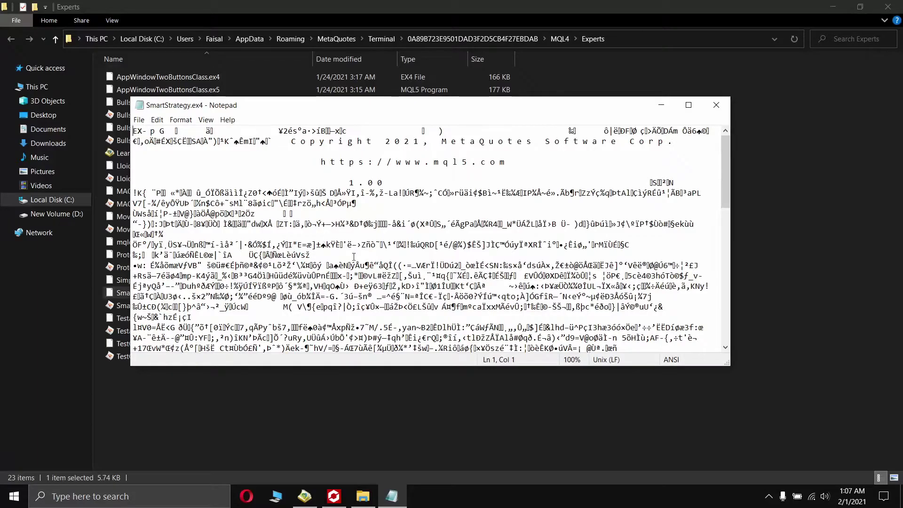
# Step: Highlight the readable MetaQuotes copyright notice and mql5.com address in the binary contents
pyautogui.click(344, 213)
pyautogui.scroll(-5, 349, 214)
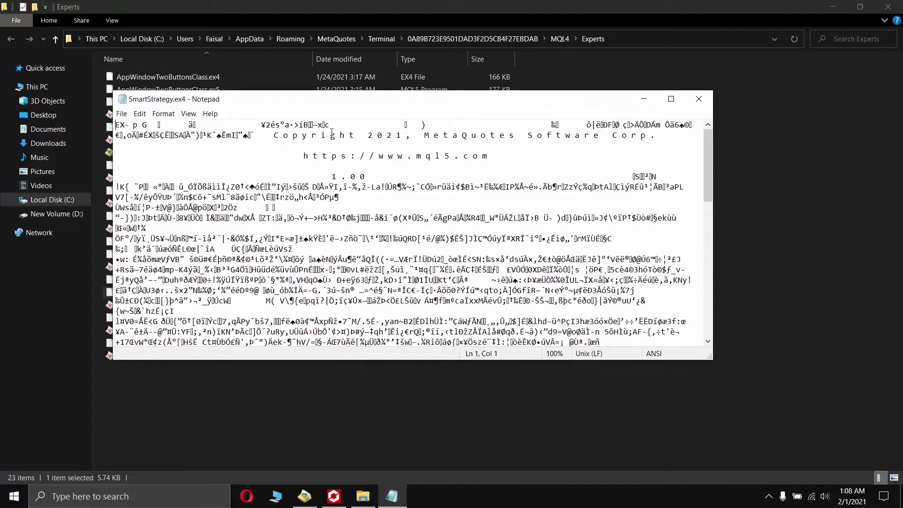
pyautogui.moveTo(271, 137); pyautogui.dragTo(623, 136)
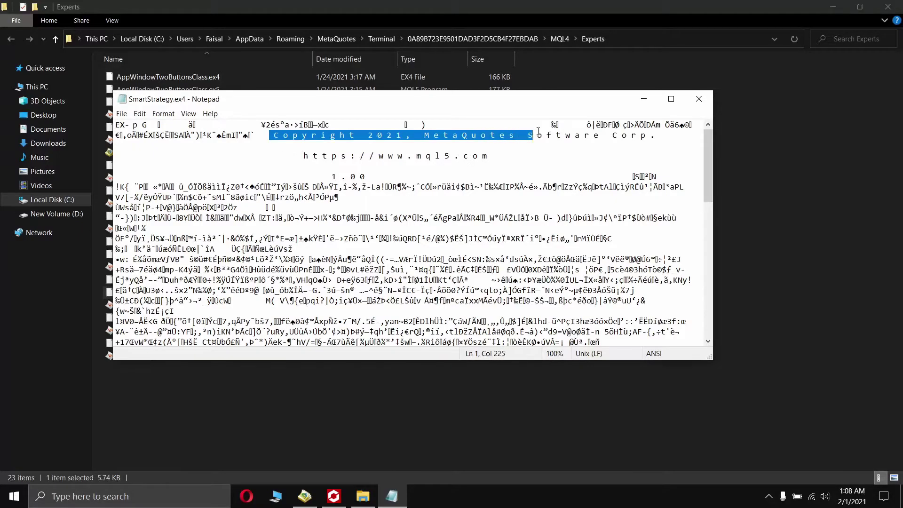
pyautogui.click(624, 136)
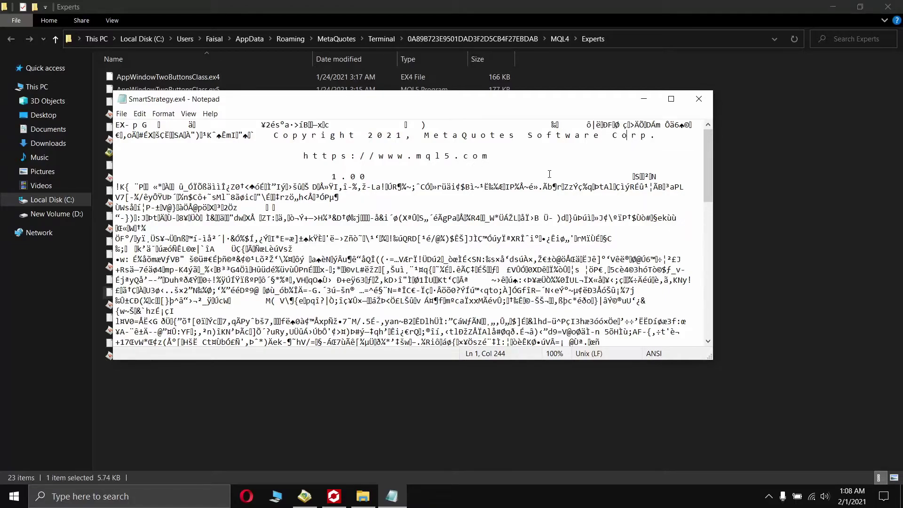
pyautogui.moveTo(270, 136); pyautogui.dragTo(487, 157)
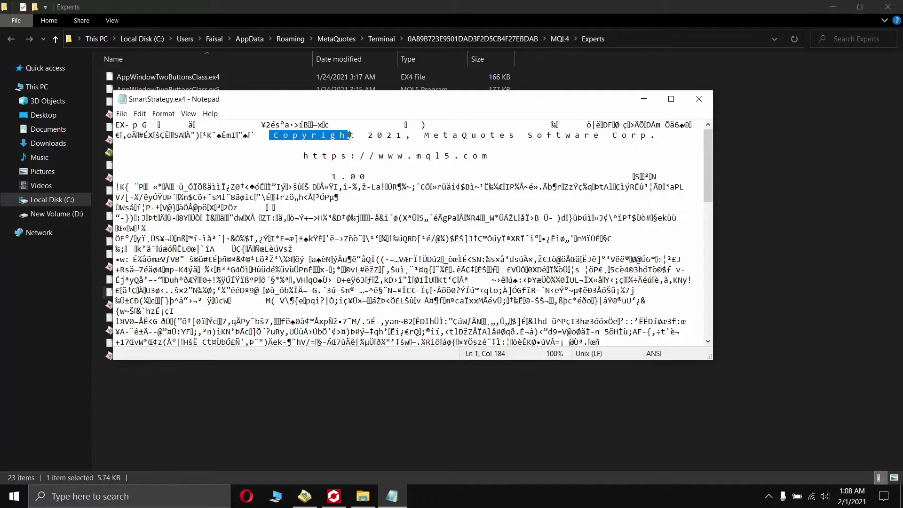
pyautogui.click(457, 164)
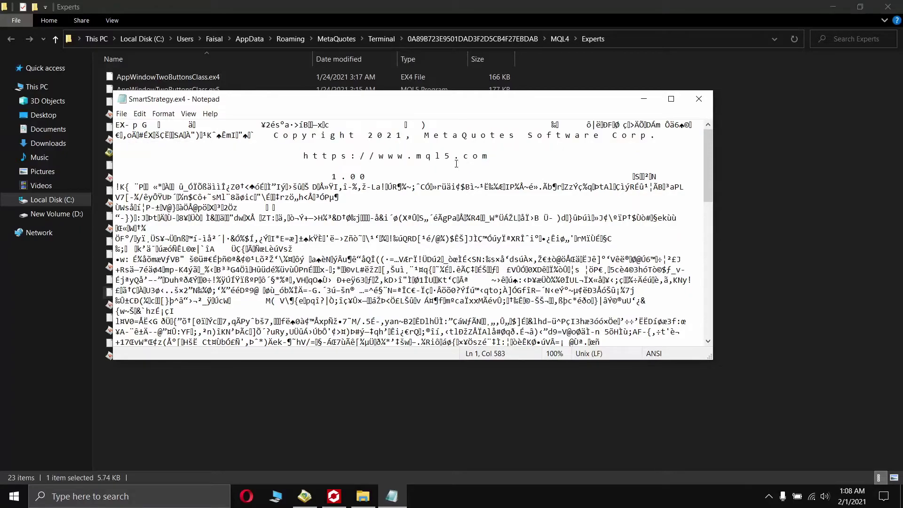
# Step: Close Notepad and reselect SmartStrategy.ex4 in the Experts folder
pyautogui.click(699, 99)
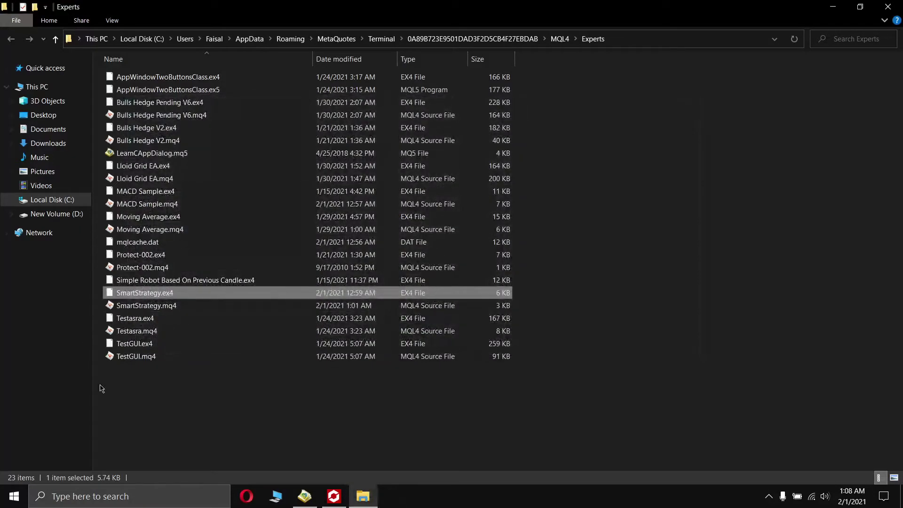
pyautogui.click(211, 369)
pyautogui.click(215, 296)
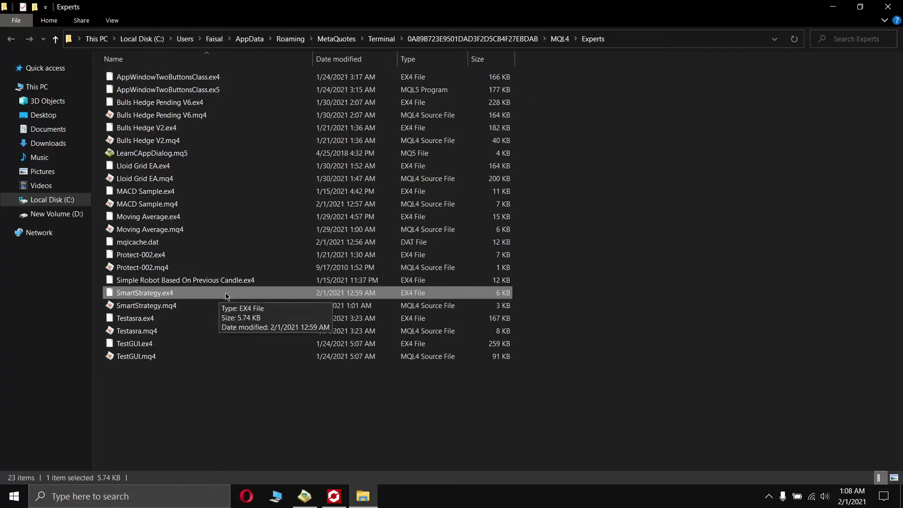
# Step: Archive SmartStrategy.ex4 into RAR-format SmartStrategy.rar, then select the new archive for renaming
pyautogui.rightClick(194, 293)
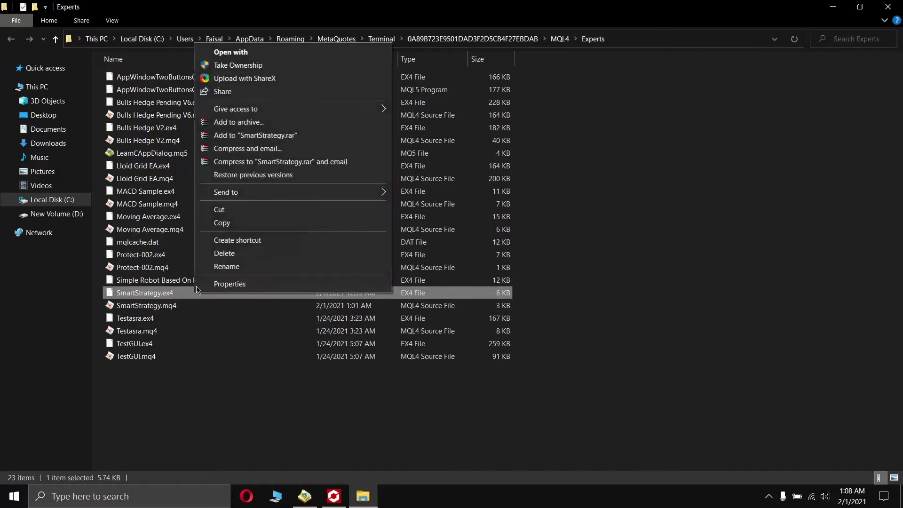
pyautogui.click(276, 123)
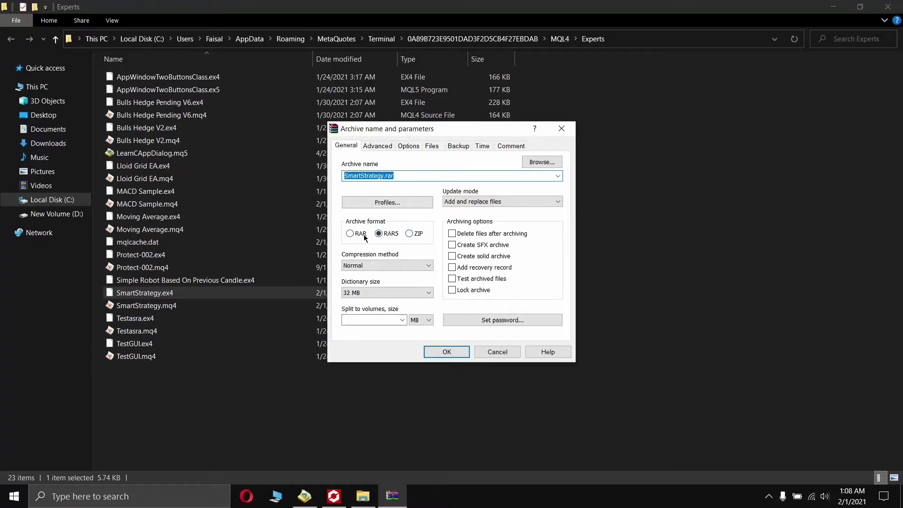
pyautogui.click(365, 235)
pyautogui.click(448, 353)
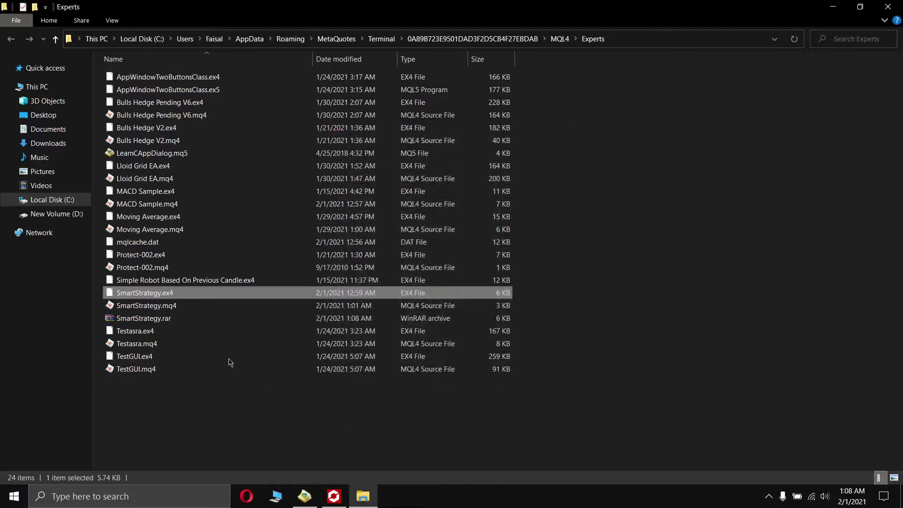
pyautogui.click(179, 318)
pyautogui.press('F2')
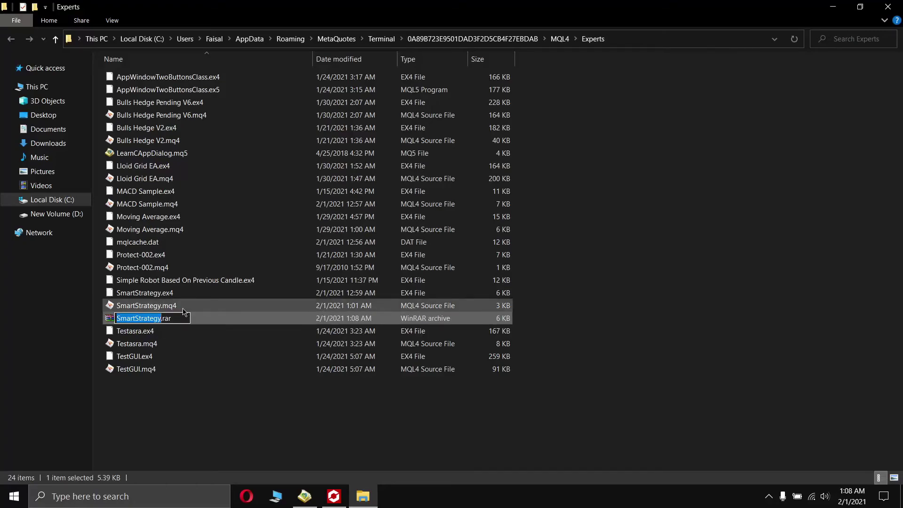
pyautogui.click(192, 319)
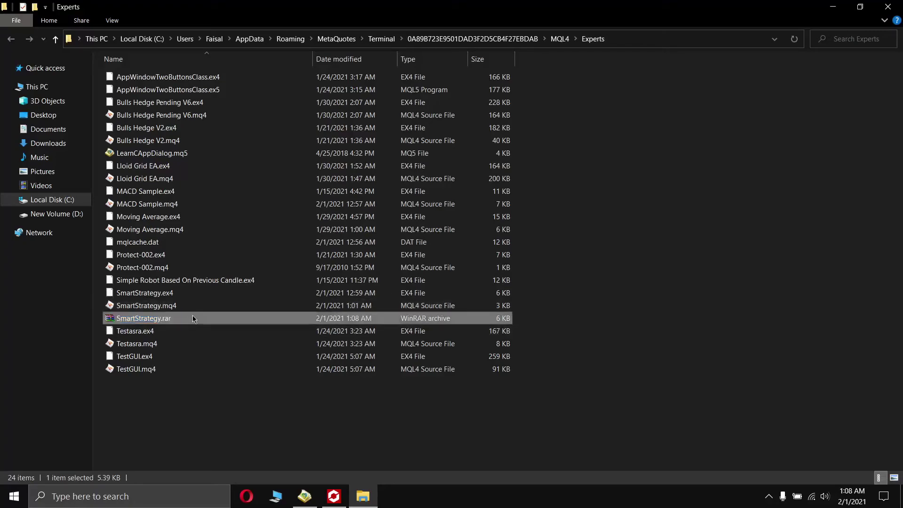